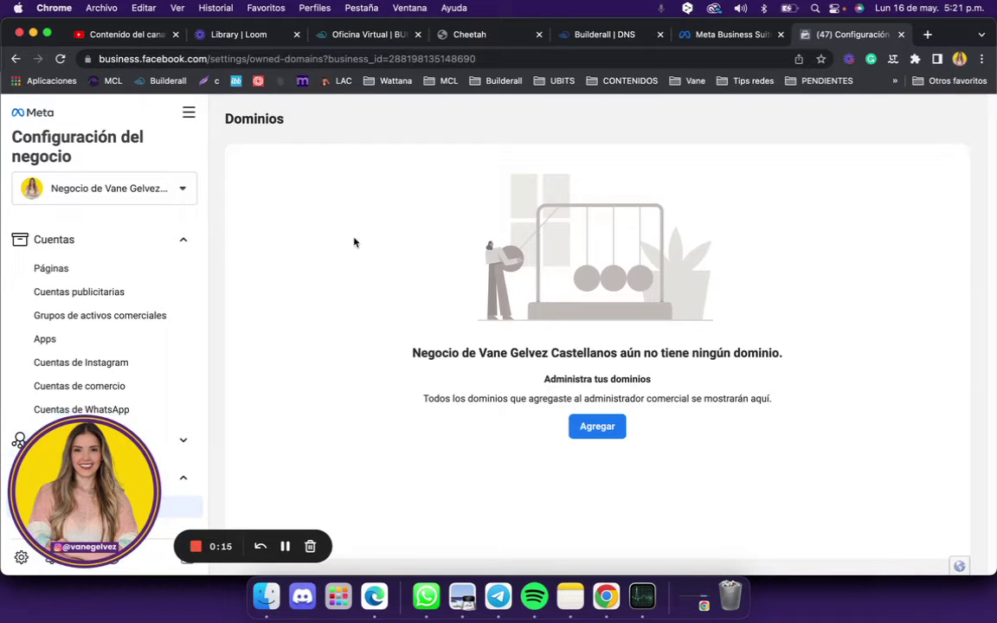
Add the domain vanegelvez.com to the business in the Meta business settings
{"action": "scroll", "coordinate": [174, 246], "scroll_direction": "down", "scroll_amount": 2}
{"action": "scroll", "coordinate": [173, 246], "scroll_direction": "down", "scroll_amount": 1}
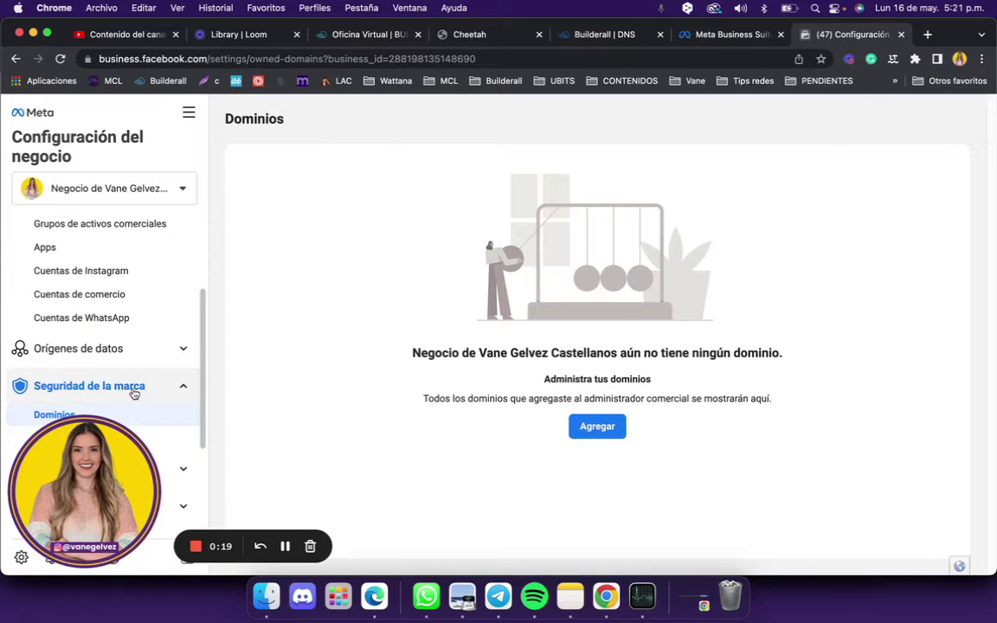
{"action": "left_click_drag", "start_coordinate": [78, 465], "coordinate": [87, 385]}
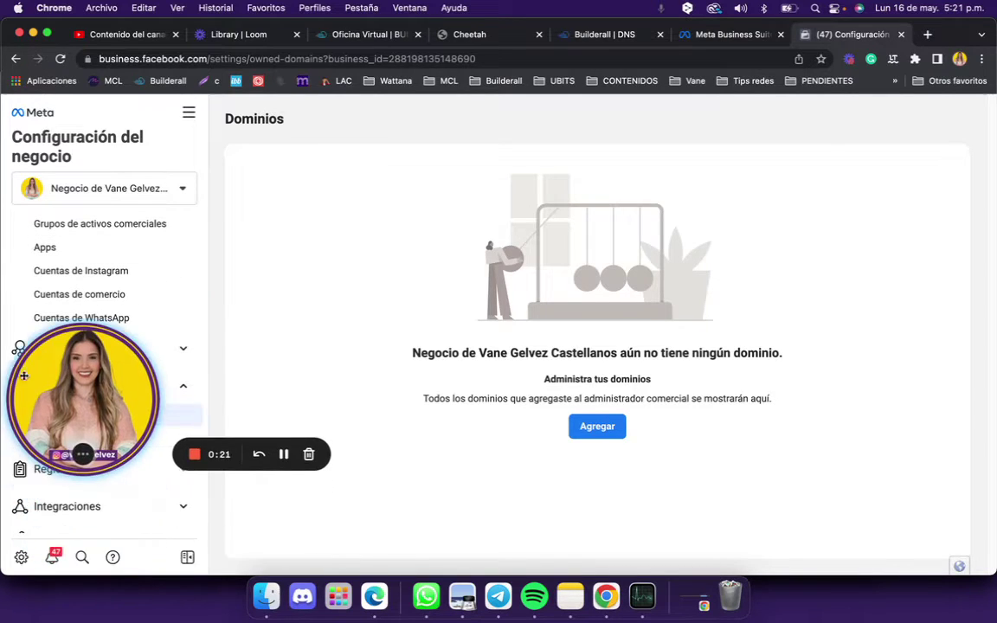
{"action": "left_click", "coordinate": [618, 425]}
{"action": "left_click", "coordinate": [457, 307]}
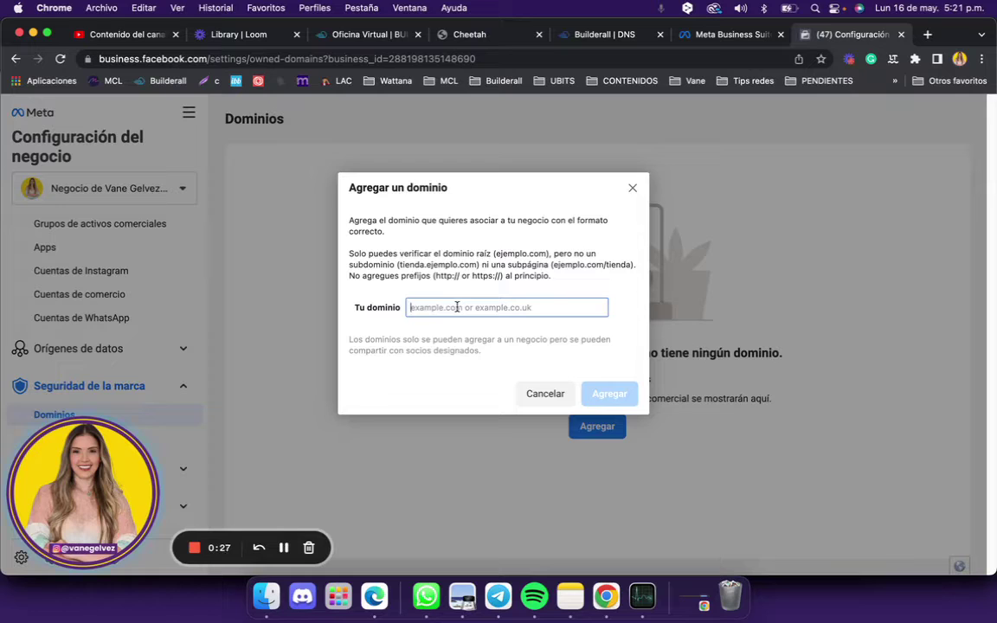
{"action": "type", "text": "vanegelvez.com"}
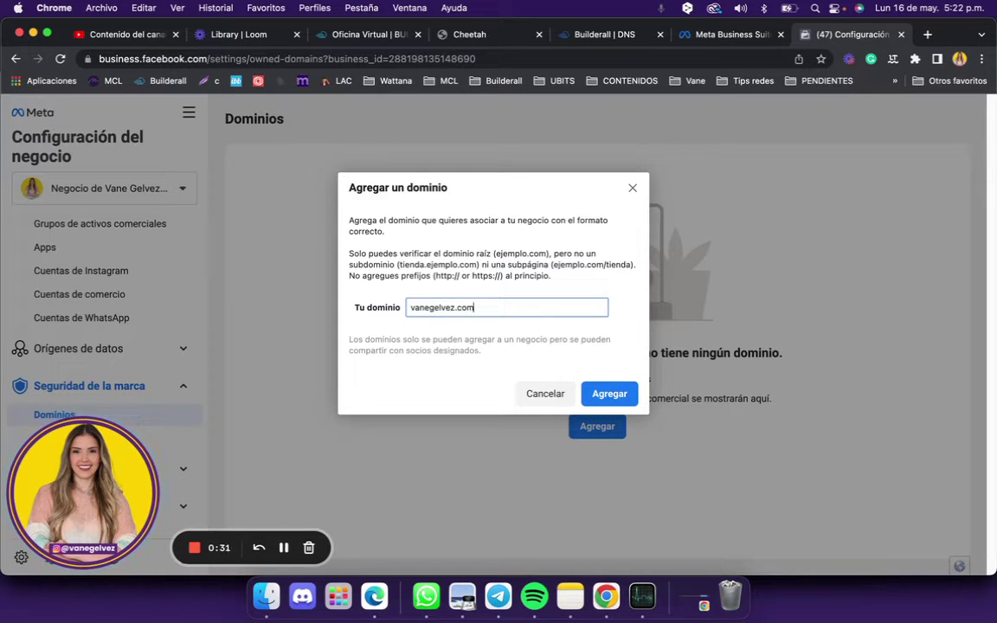
{"action": "left_click", "coordinate": [611, 397]}
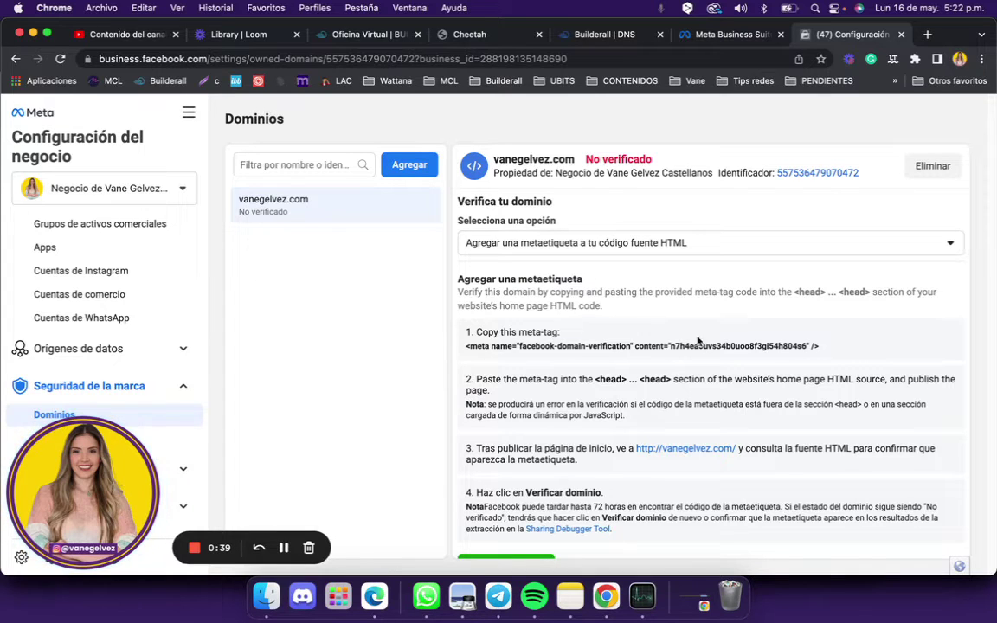
Choose updating the DNS TXT record with the domain registrar as the verification method for vanegelvez.com
{"action": "mouse_move", "coordinate": [593, 154]}
{"action": "left_click", "coordinate": [600, 245]}
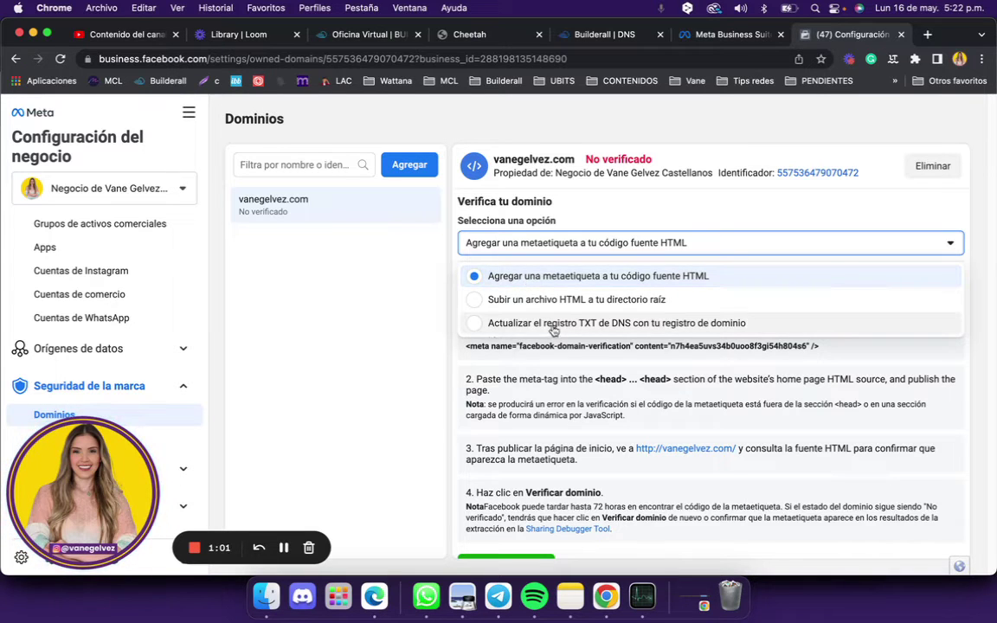
{"action": "left_click", "coordinate": [510, 323]}
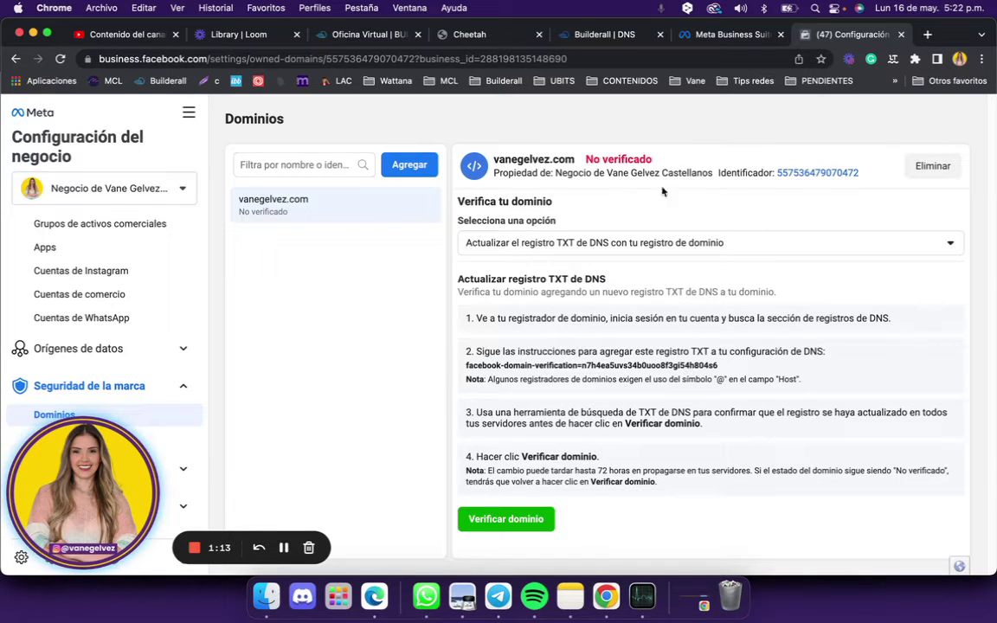
In Builderall's DNS Manager, open the DNS administration of vanegelvez.com and accept the advanced configuration notice
{"action": "left_click", "coordinate": [599, 33]}
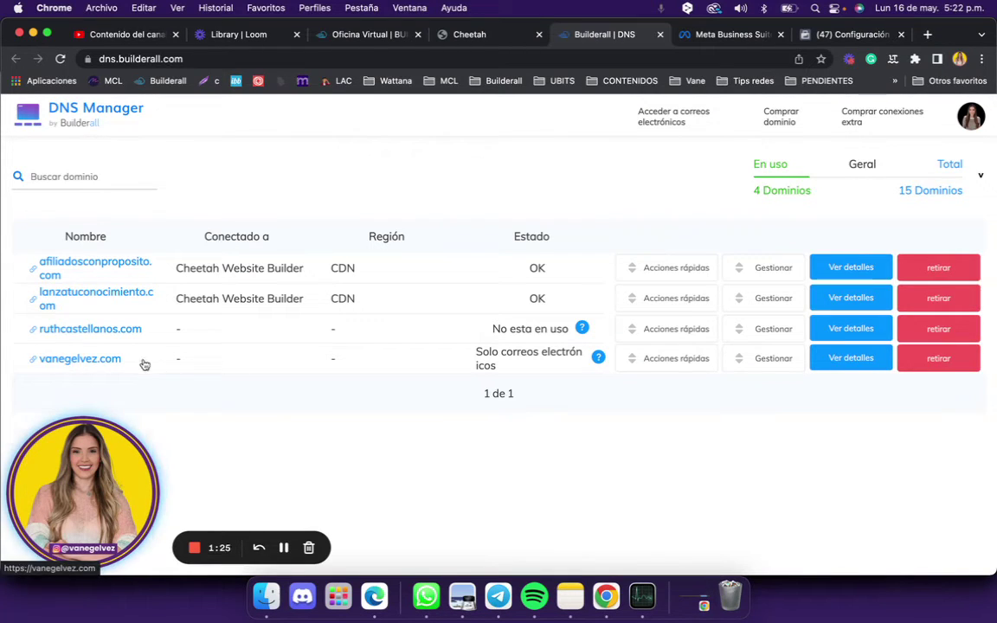
{"action": "left_click", "coordinate": [757, 363]}
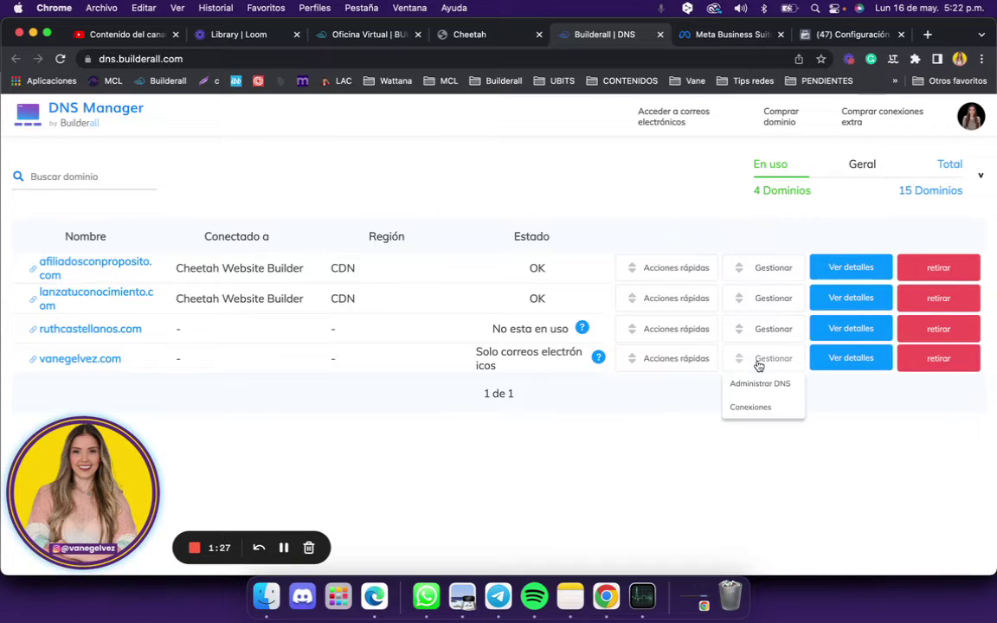
{"action": "left_click", "coordinate": [760, 383]}
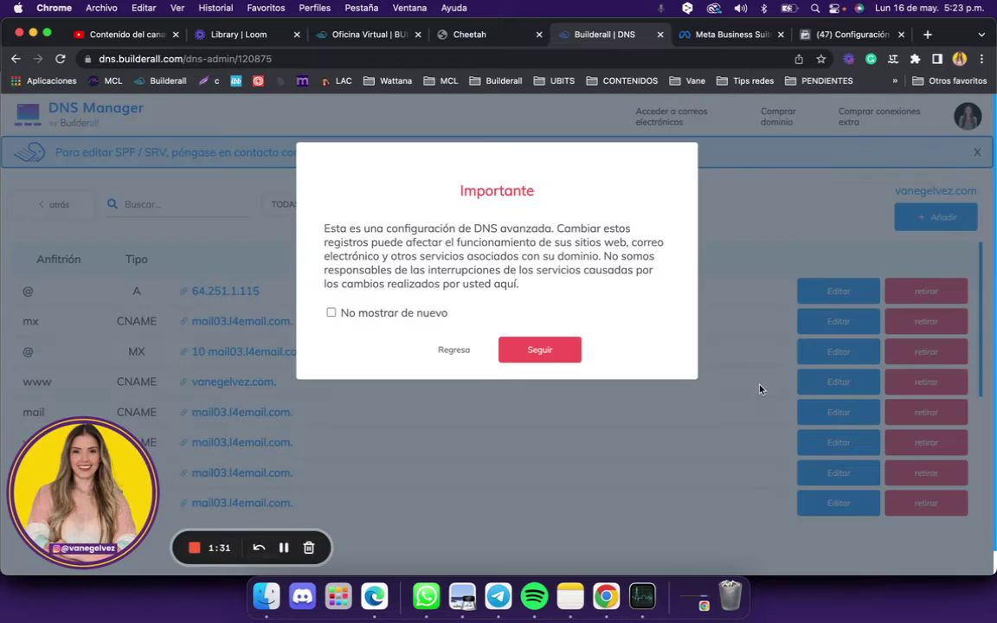
{"action": "left_click", "coordinate": [538, 354]}
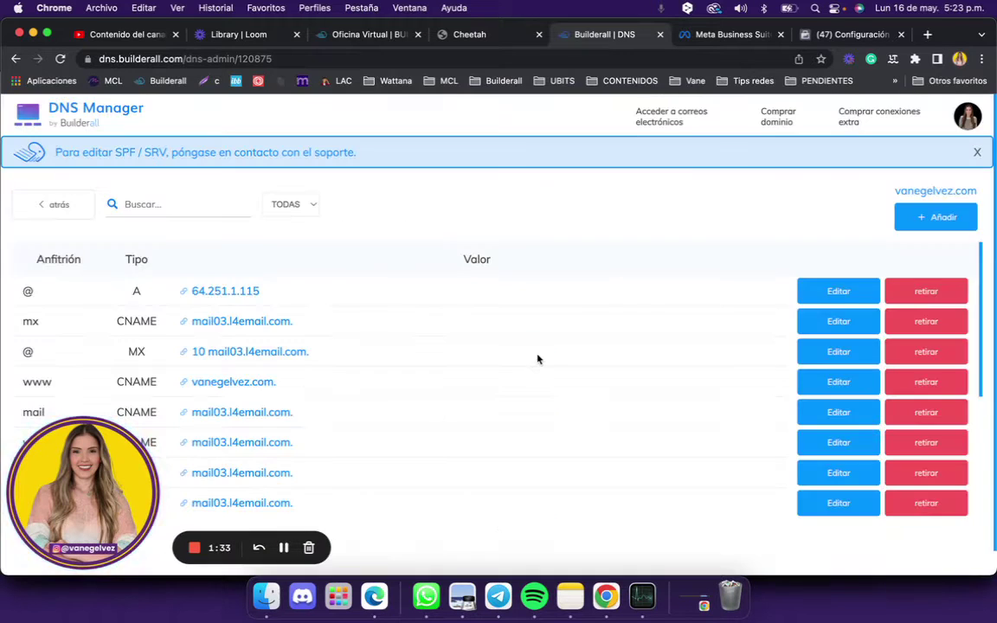
Add and save a TXT record with host @ and the Facebook domain verification code as its value
{"action": "left_click", "coordinate": [946, 216]}
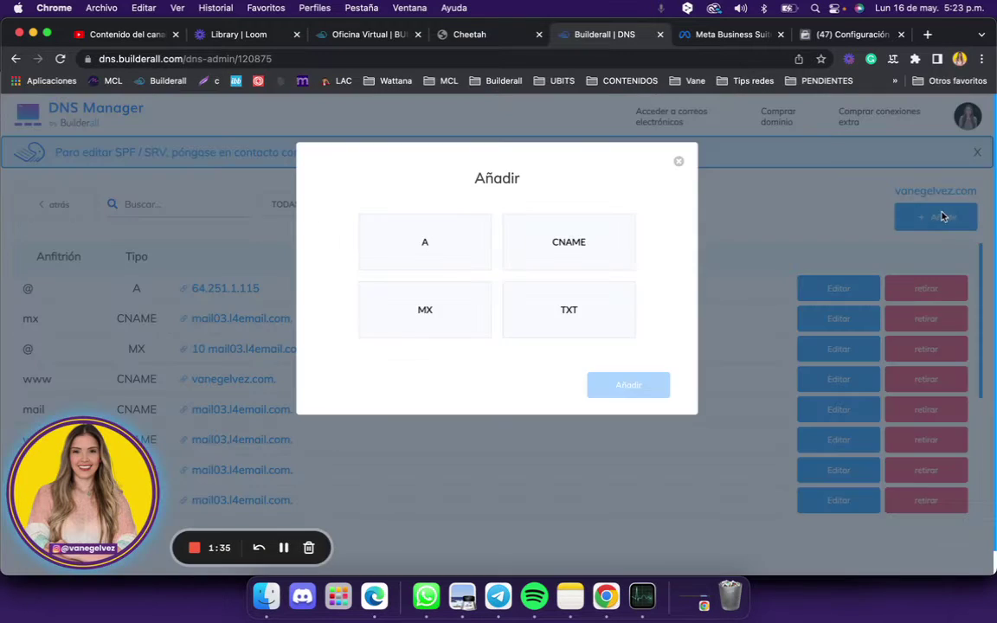
{"action": "left_click", "coordinate": [576, 313]}
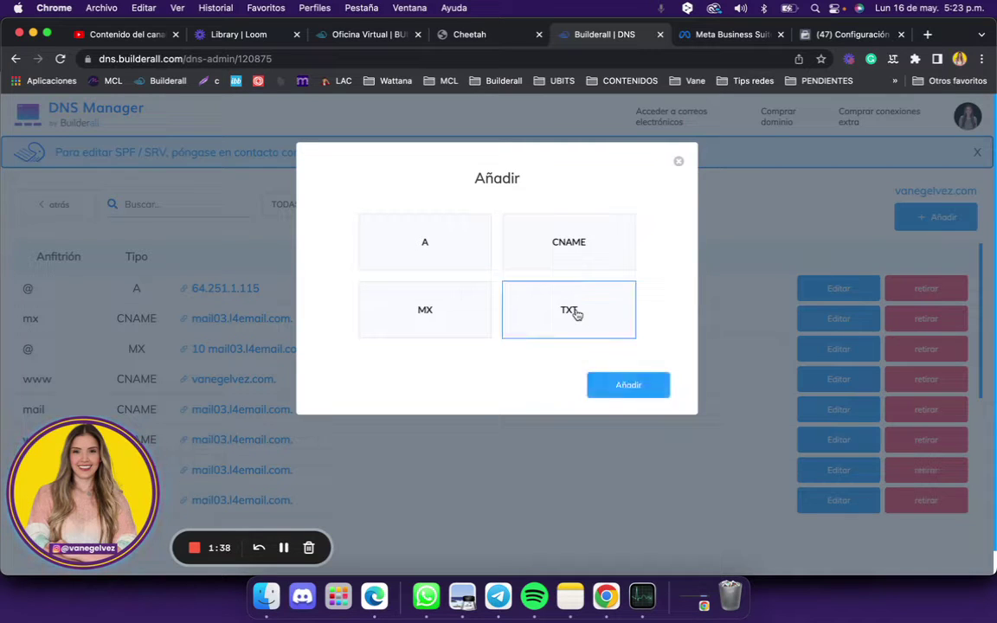
{"action": "left_click", "coordinate": [630, 386]}
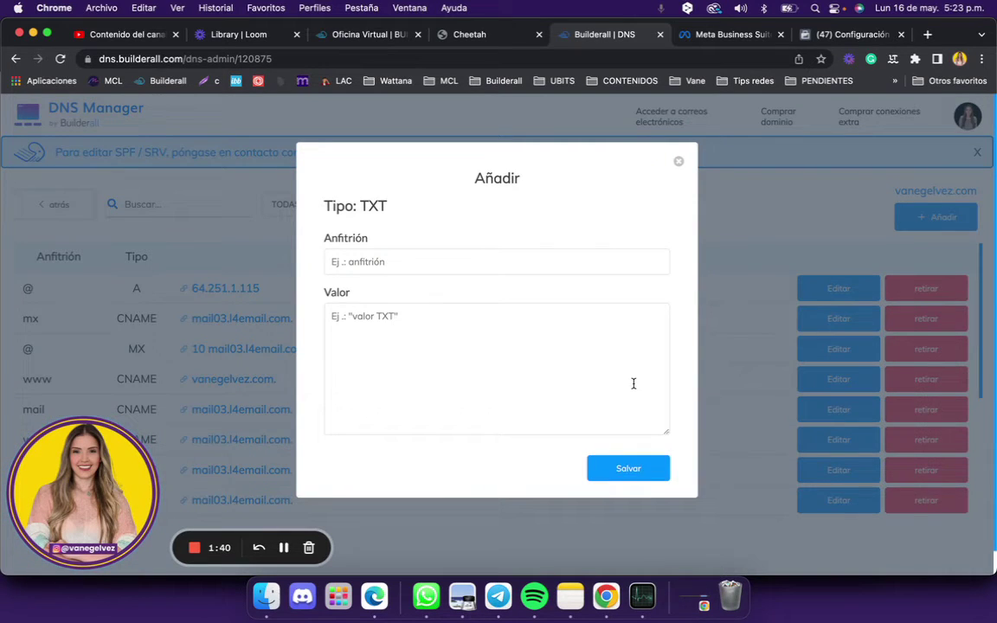
{"action": "left_click", "coordinate": [401, 260]}
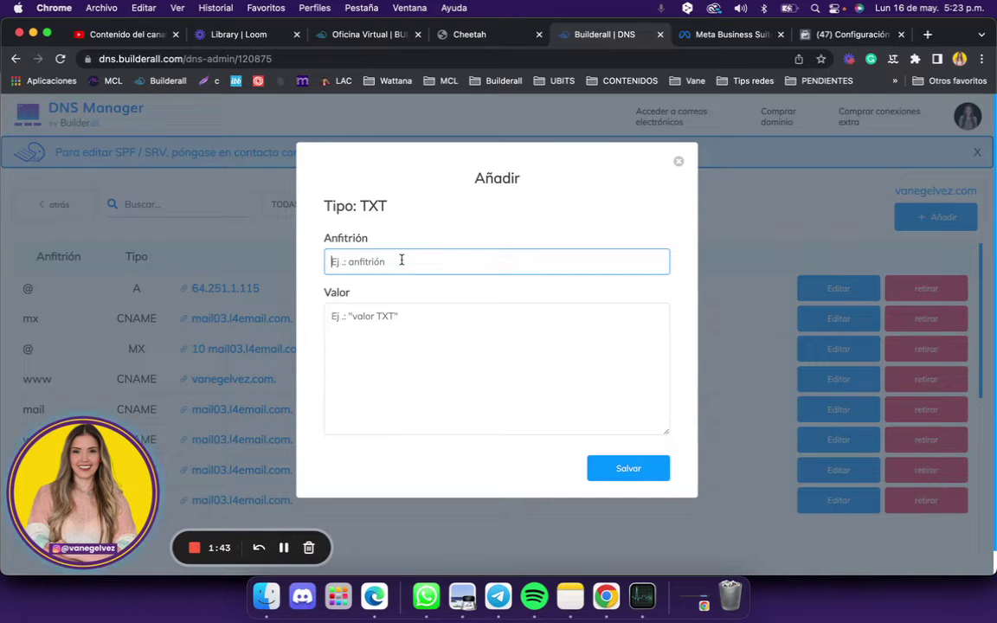
{"action": "type", "text": "œ"}
{"action": "key", "text": "BackSpace"}
{"action": "type", "text": "@"}
{"action": "left_click", "coordinate": [366, 322]}
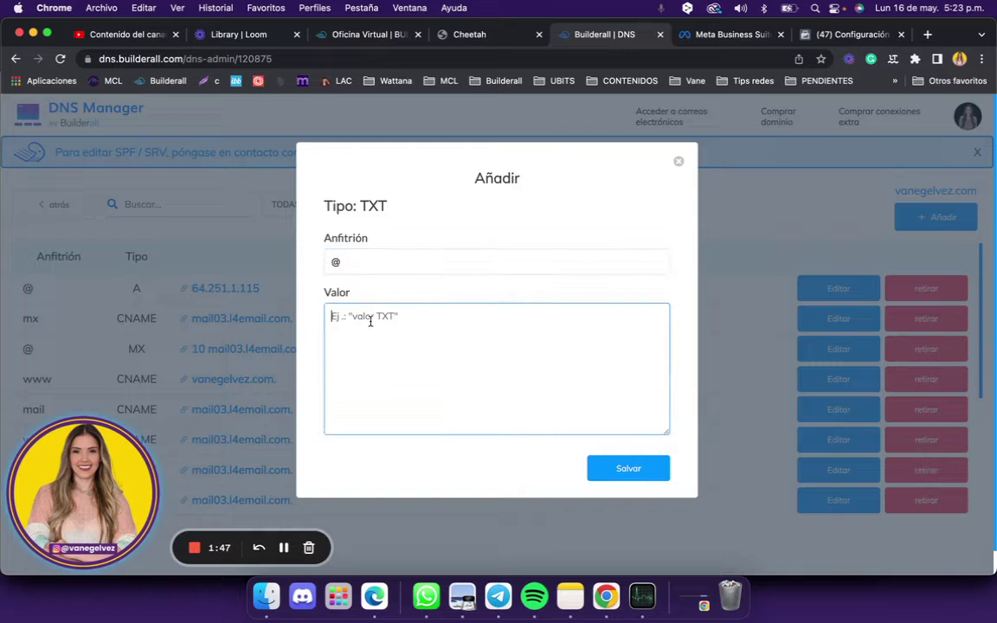
{"action": "type", "text": "facebook-domain-verification=n7h4ea5uvs34b0uoo8f3gi54h804s6"}
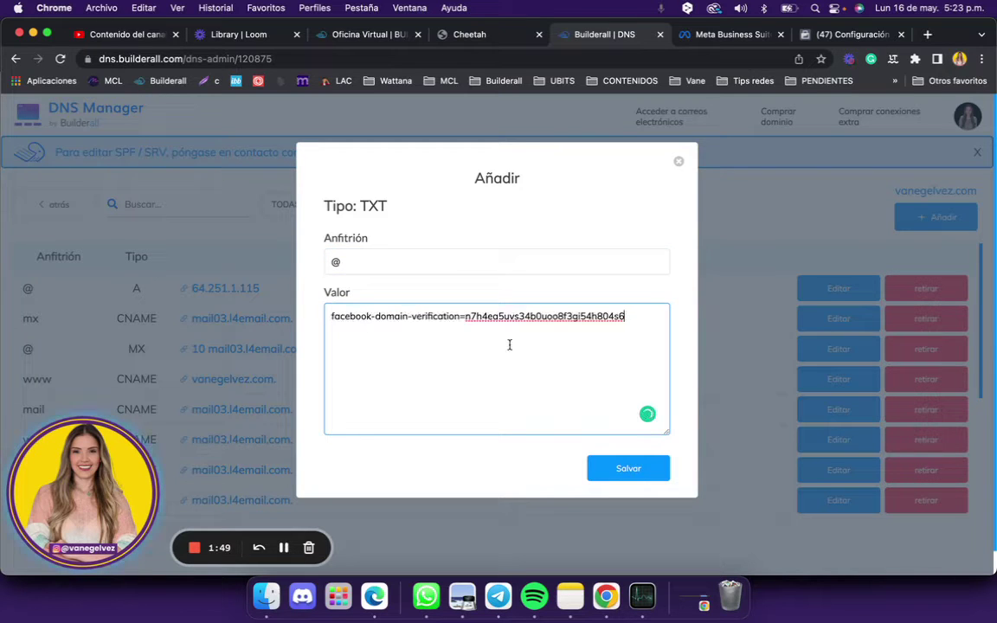
{"action": "left_click", "coordinate": [629, 468]}
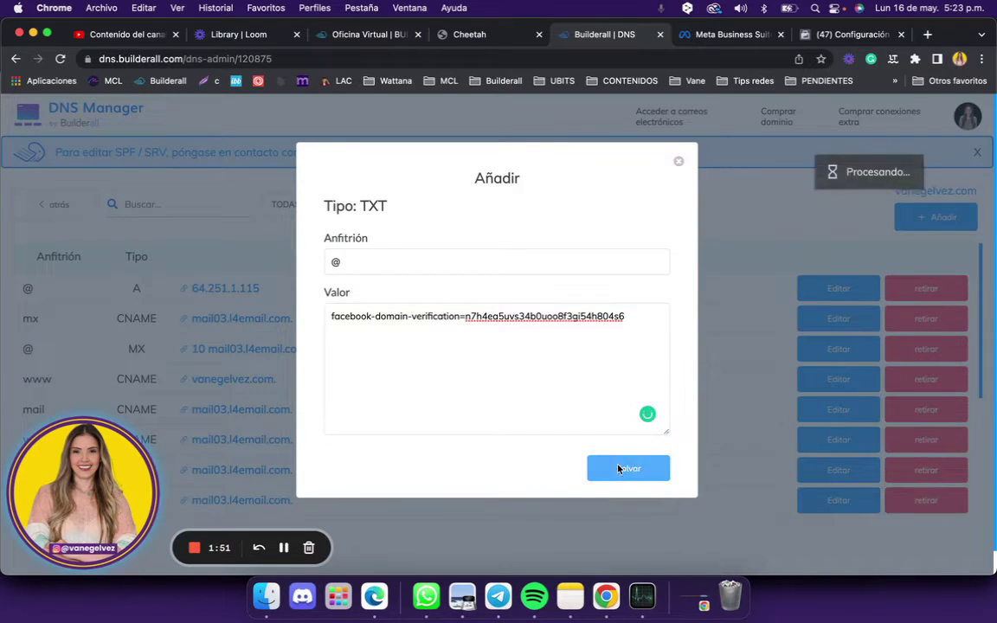
{"action": "scroll", "coordinate": [807, 355], "scroll_direction": "down", "scroll_amount": 5}
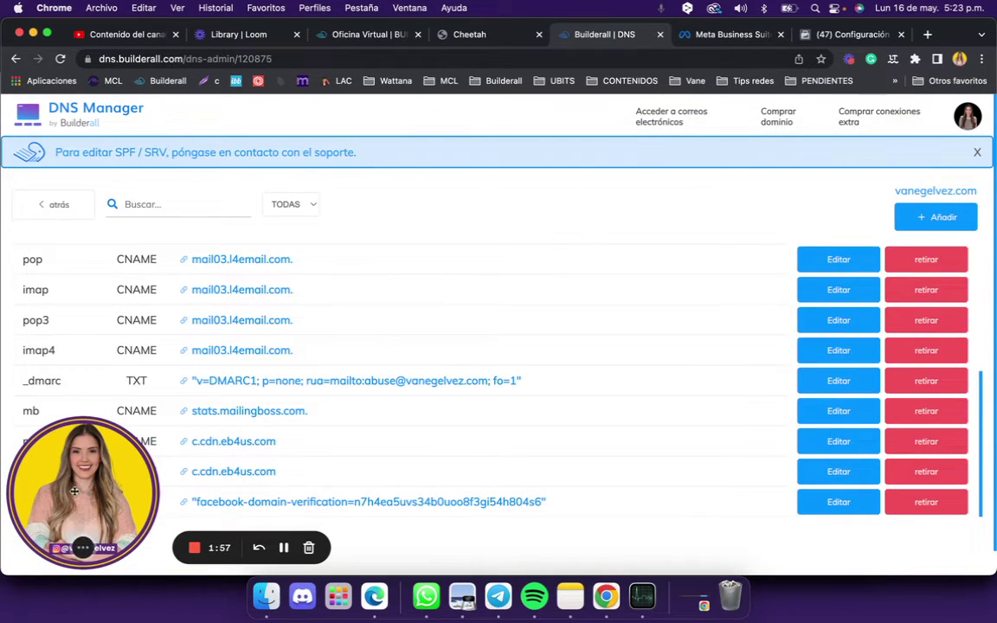
{"action": "mouse_move", "coordinate": [83, 552]}
{"action": "left_click", "coordinate": [49, 547]}
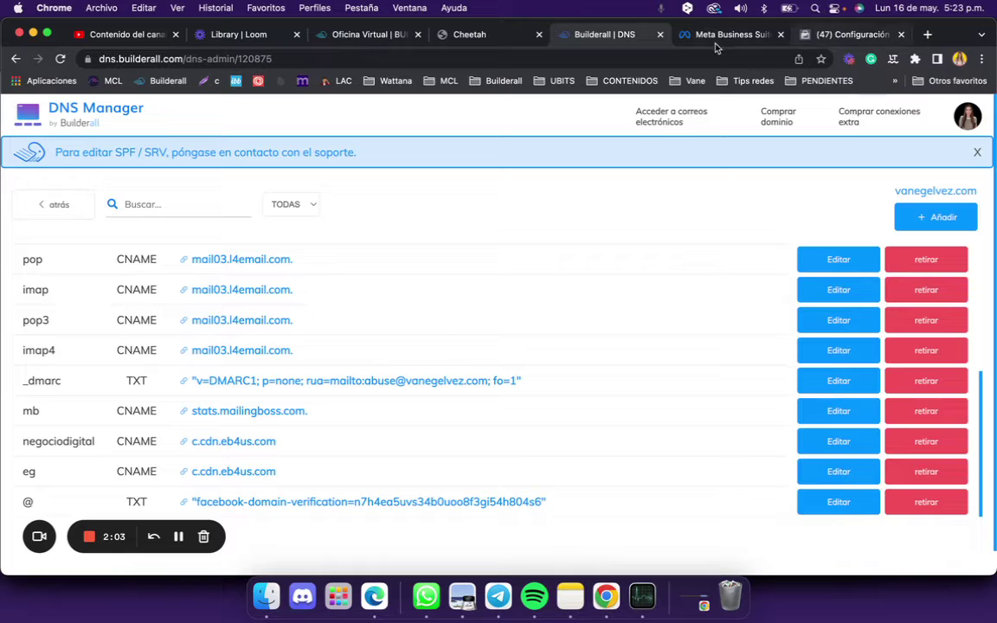
Switch to the Meta business settings and try to verify vanegelvez.com through its DNS TXT record
{"action": "left_click", "coordinate": [834, 34]}
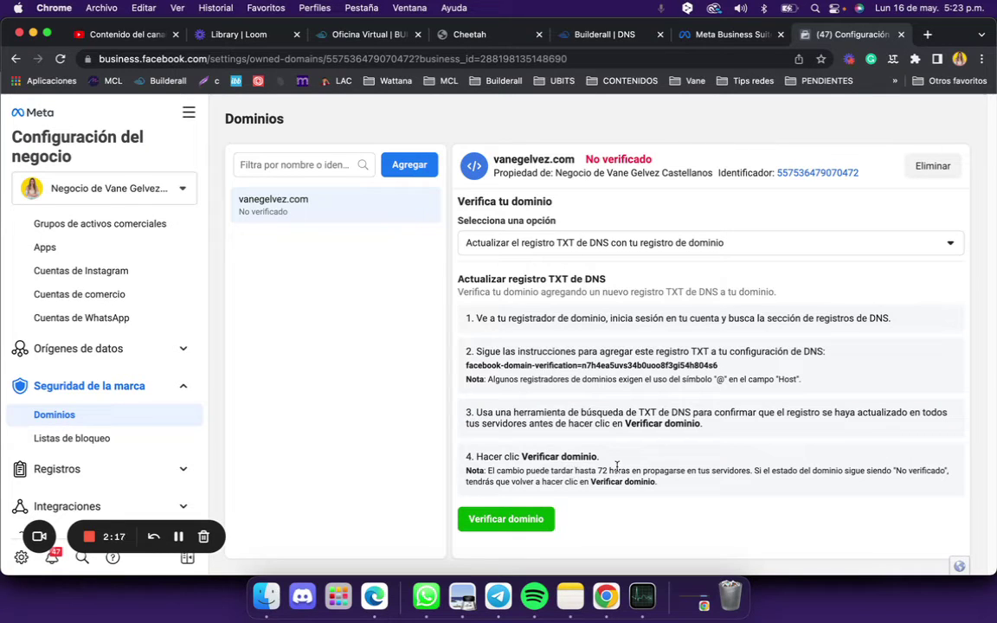
{"action": "left_click", "coordinate": [516, 522]}
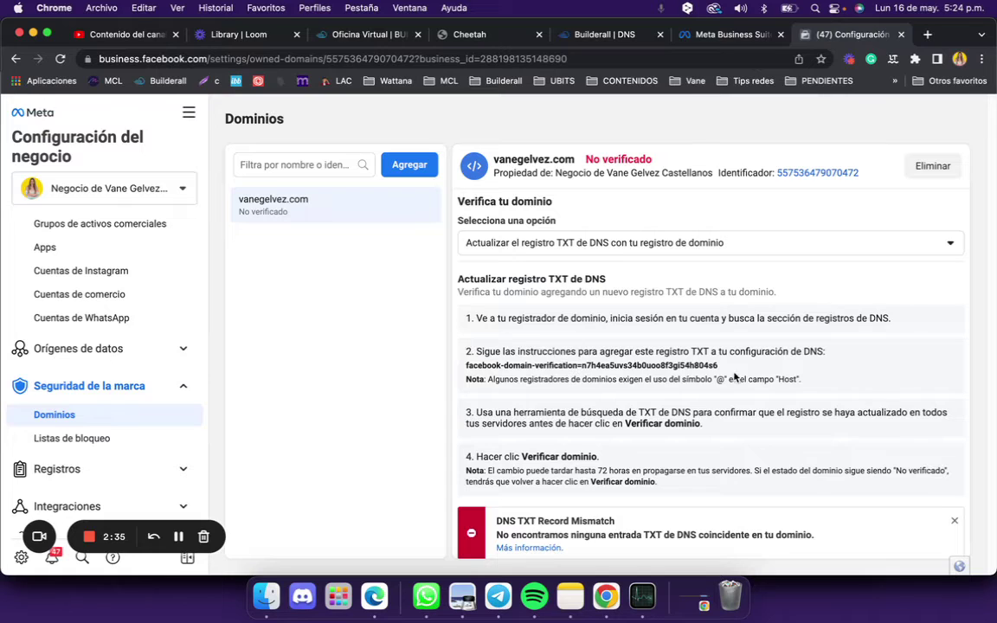
Change the verification method to adding a meta tag to the HTML source code and copy the provided meta tag
{"action": "left_click", "coordinate": [567, 244]}
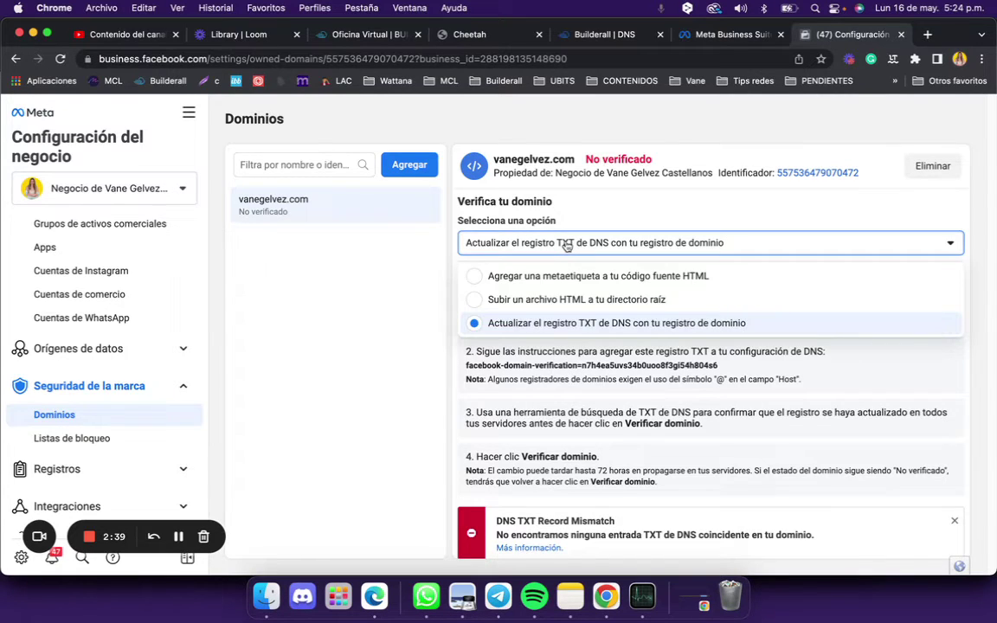
{"action": "left_click", "coordinate": [474, 277]}
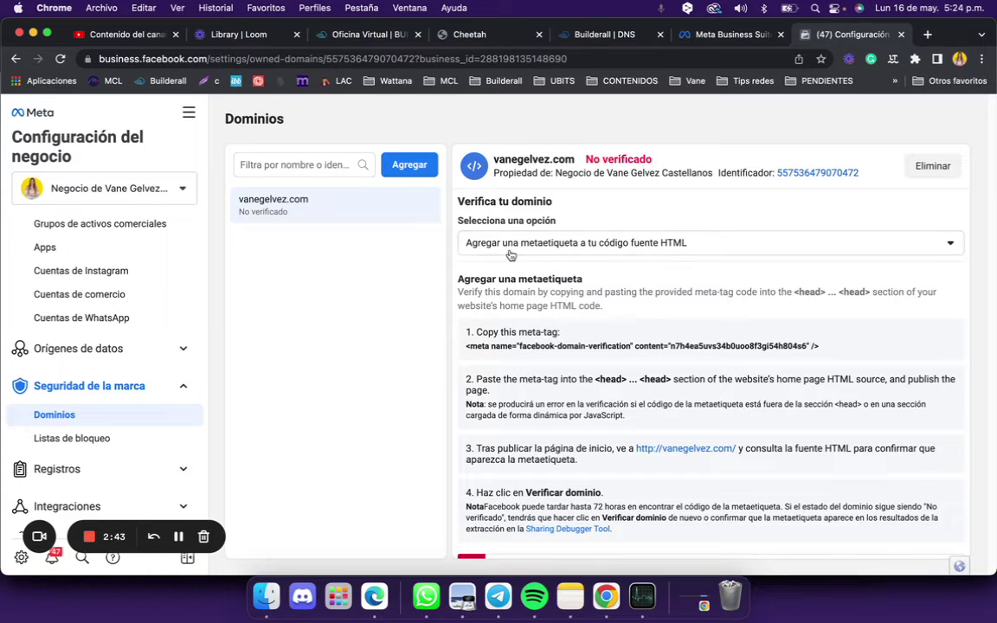
{"action": "left_click", "coordinate": [493, 351]}
In the Cheetah website builder, open the SEO settings of the published site that uses vanegelvez.com
{"action": "left_click", "coordinate": [490, 38]}
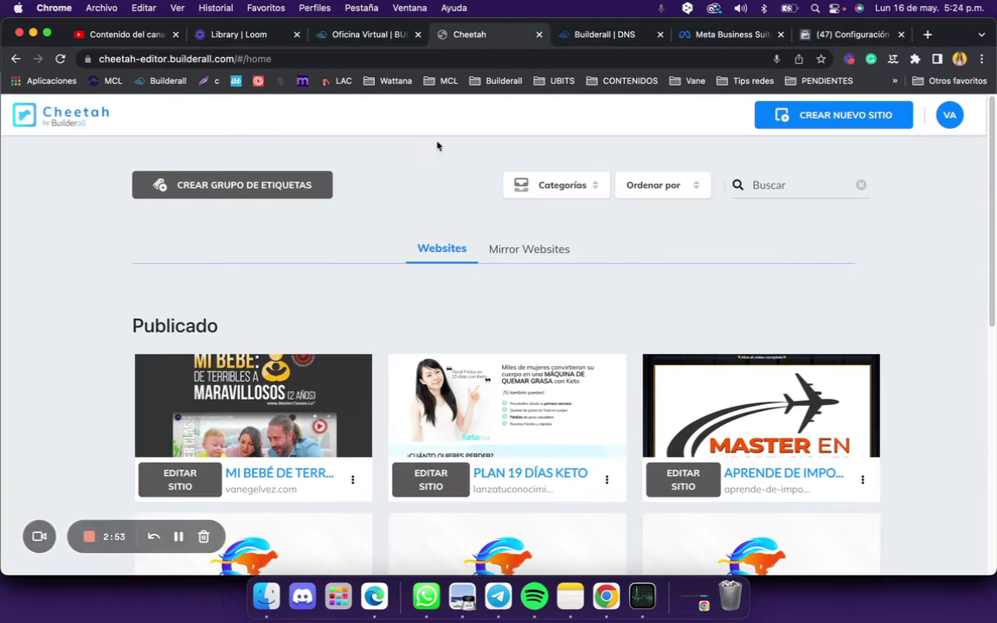
{"action": "scroll", "coordinate": [363, 247], "scroll_direction": "down", "scroll_amount": 3}
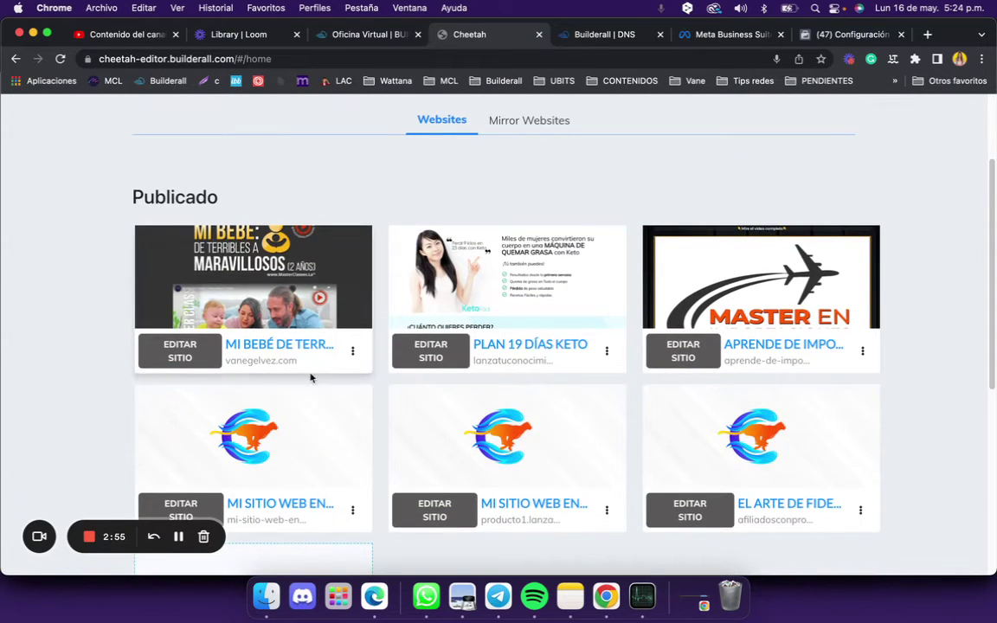
{"action": "left_click", "coordinate": [354, 350]}
{"action": "scroll", "coordinate": [316, 268], "scroll_direction": "up", "scroll_amount": 2}
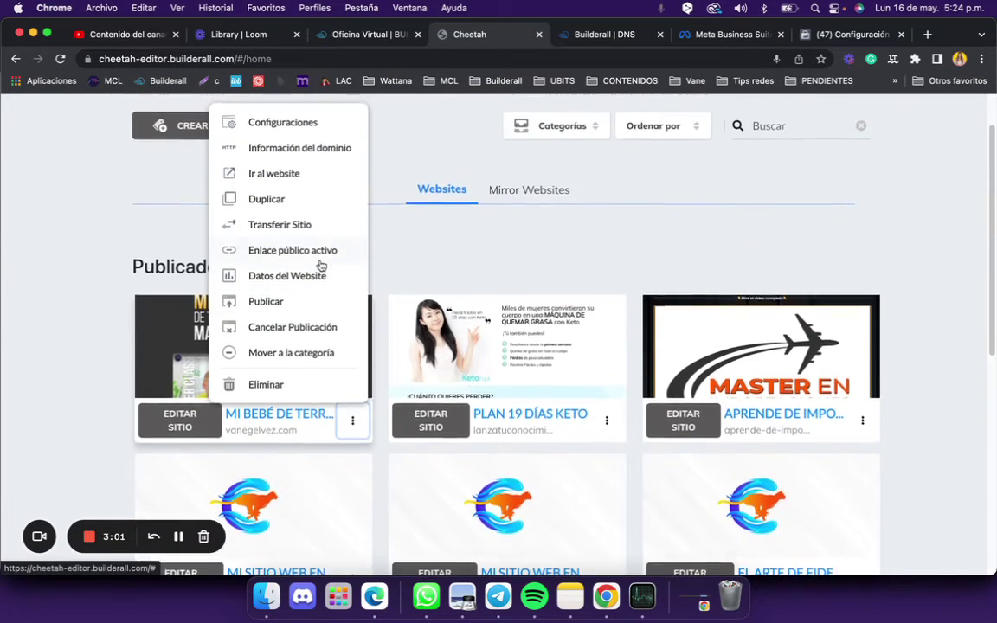
{"action": "left_click", "coordinate": [283, 123]}
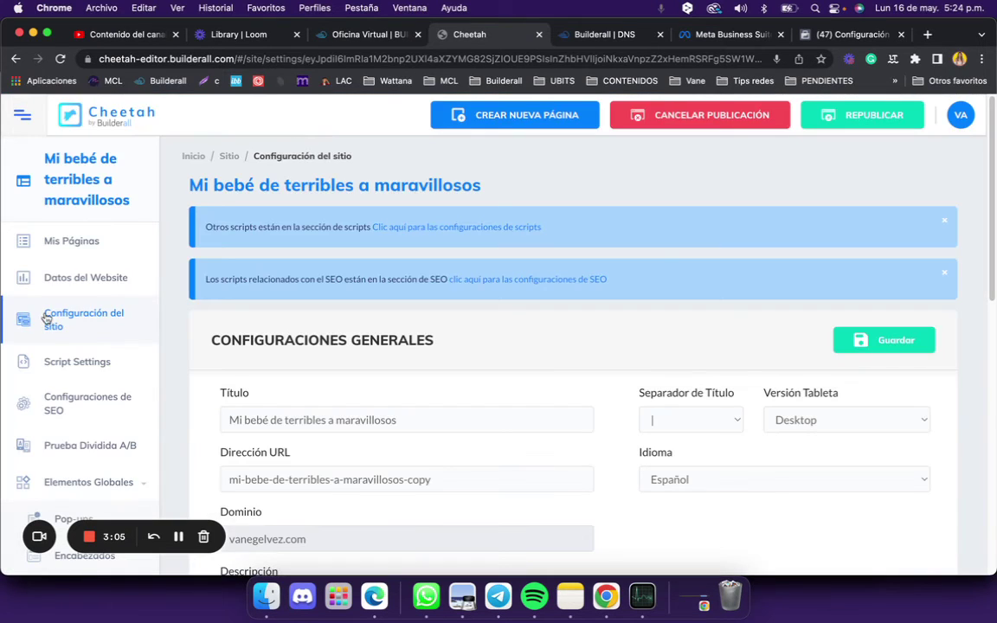
{"action": "left_click", "coordinate": [26, 405]}
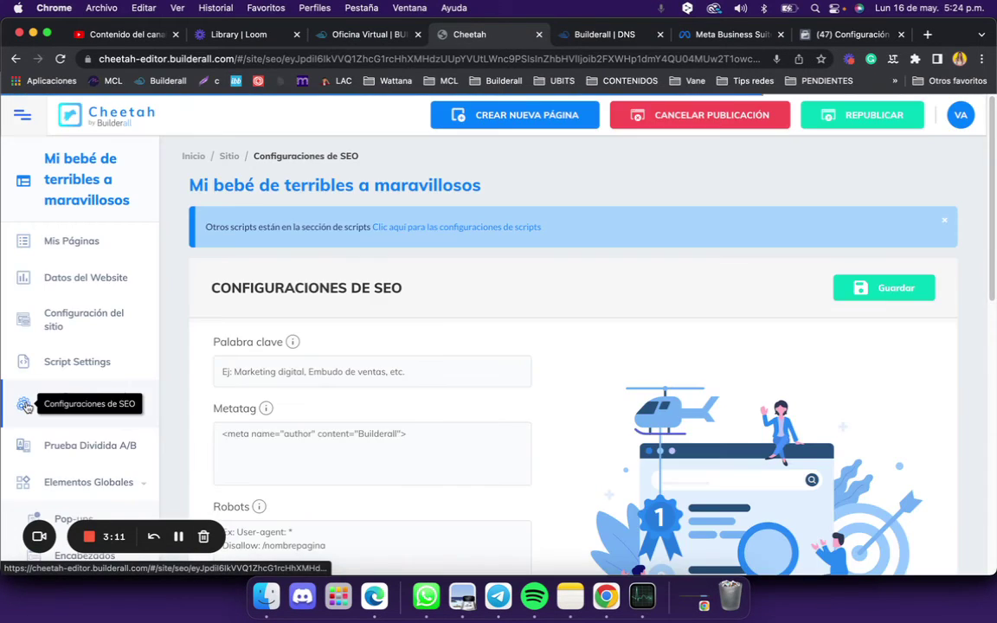
Paste the Facebook domain verification meta tag into the site's Metatag field
{"action": "scroll", "coordinate": [247, 371], "scroll_direction": "down", "scroll_amount": 1}
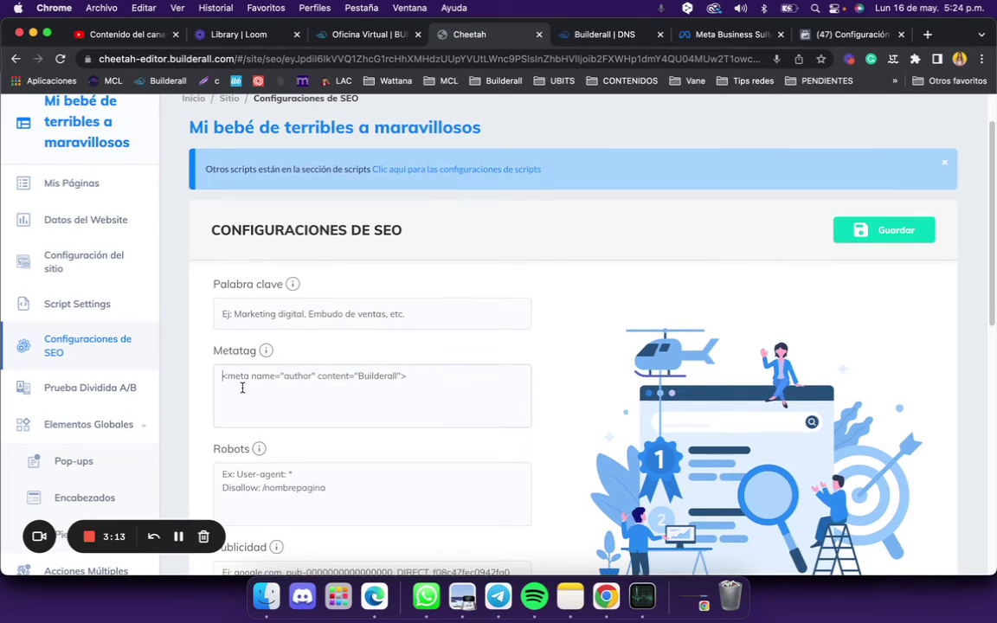
{"action": "left_click", "coordinate": [242, 388]}
{"action": "type", "text": "<meta name=\"facebook-domain-verification\" content=\"n7h4ea5uvs34b0uoo8f3gi54h804s6\" />"}
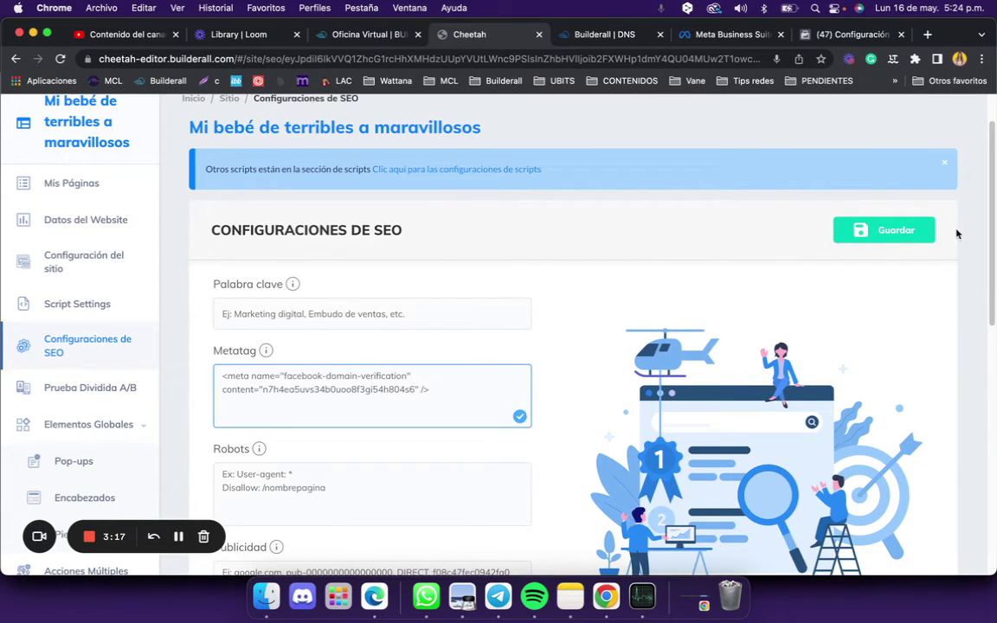
{"action": "scroll", "coordinate": [918, 243], "scroll_direction": "up", "scroll_amount": 2}
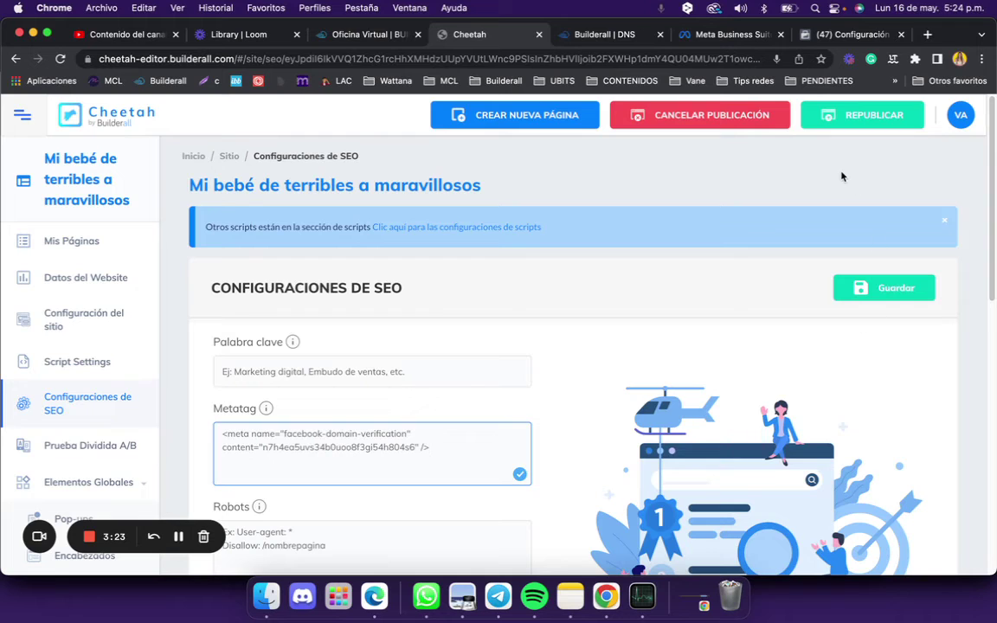
Review Meta's verification method options alongside the site's Metatag setting in Cheetah and the TXT record in DNS Manager
{"action": "left_click", "coordinate": [835, 35]}
{"action": "left_click", "coordinate": [556, 243]}
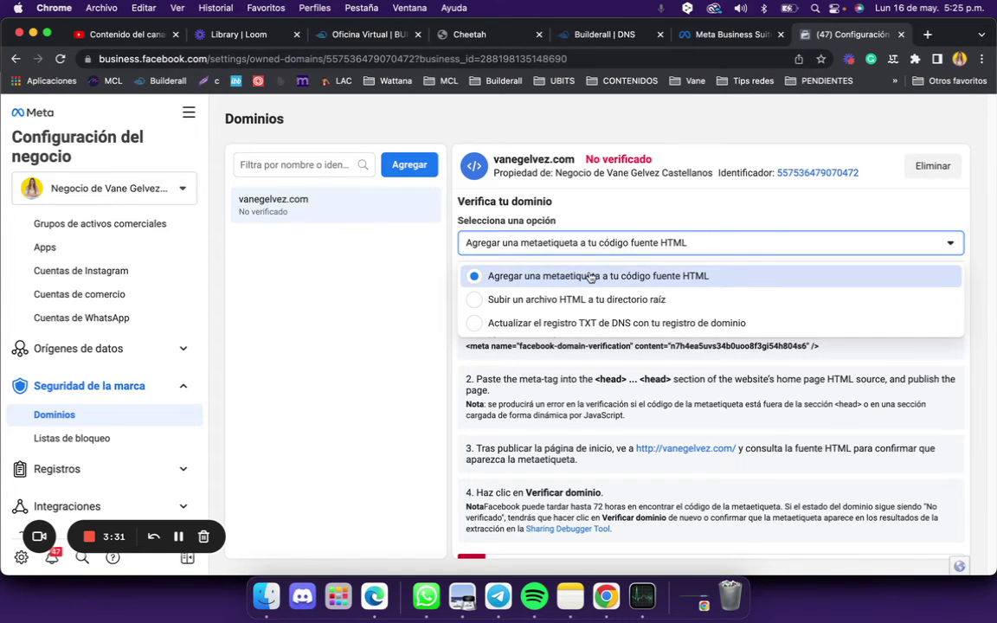
{"action": "left_click", "coordinate": [606, 247]}
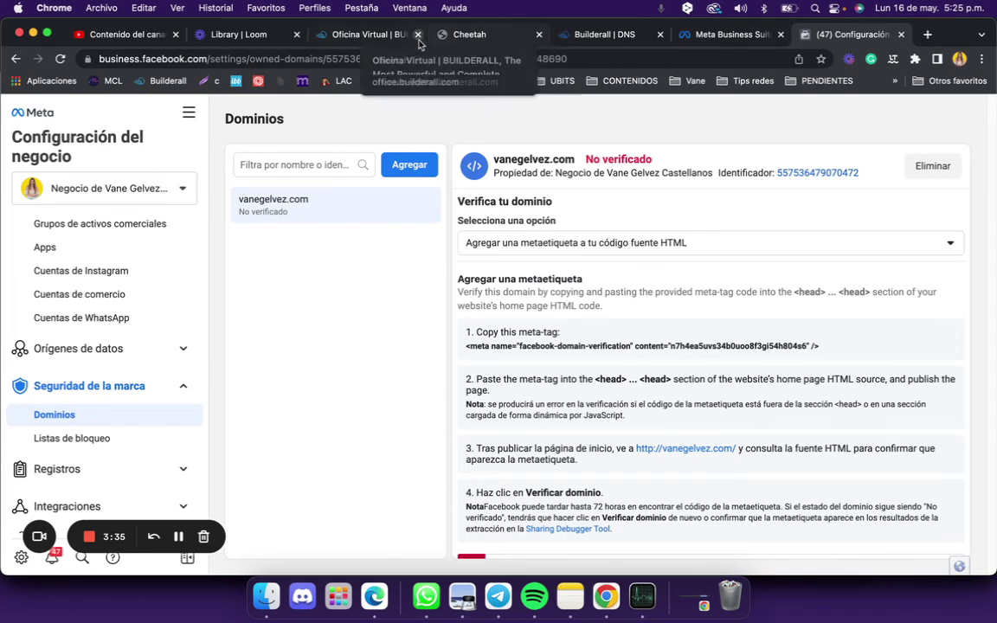
{"action": "left_click", "coordinate": [468, 35]}
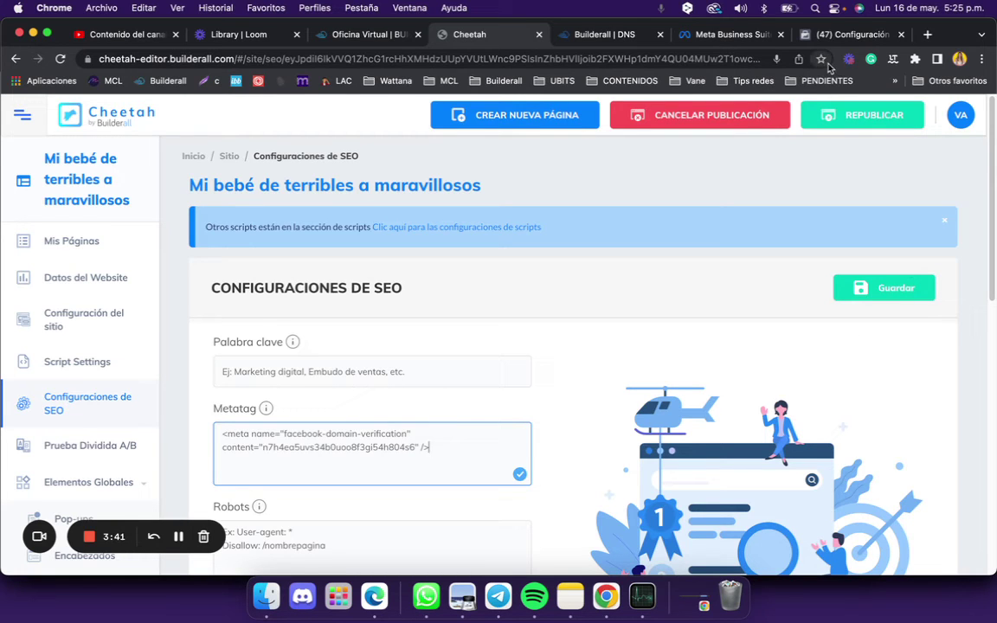
{"action": "left_click", "coordinate": [838, 34]}
{"action": "left_click", "coordinate": [606, 35]}
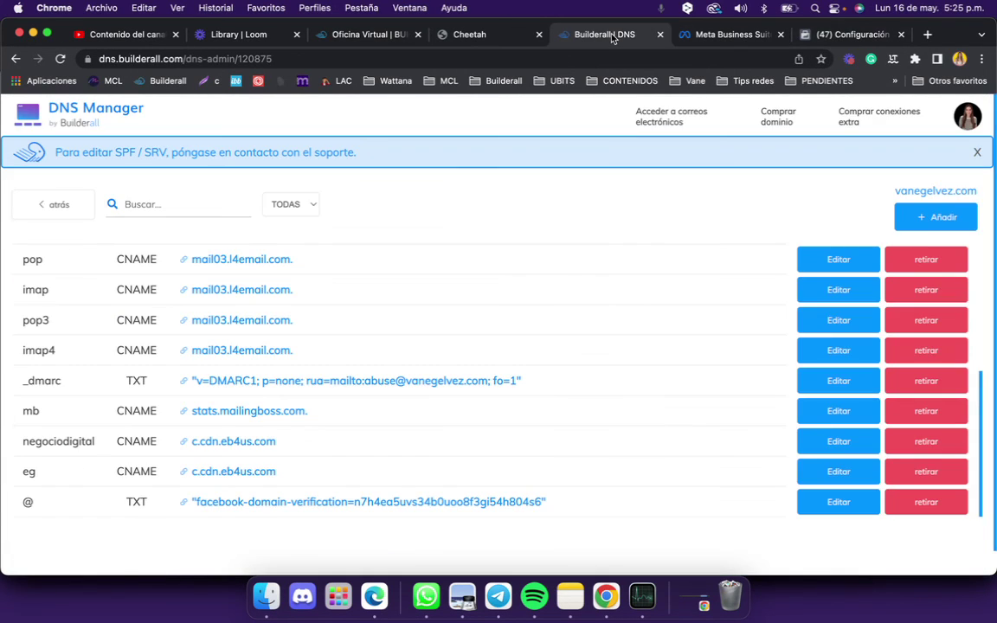
Return to the Meta business settings and set the verification method back to updating the DNS TXT record
{"action": "left_click", "coordinate": [831, 37]}
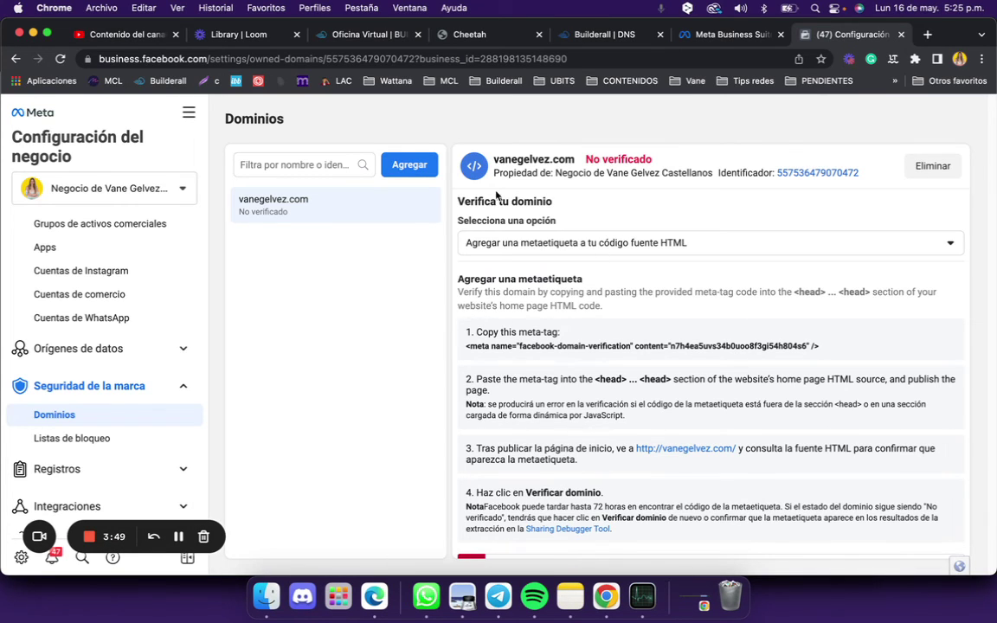
{"action": "left_click", "coordinate": [533, 243]}
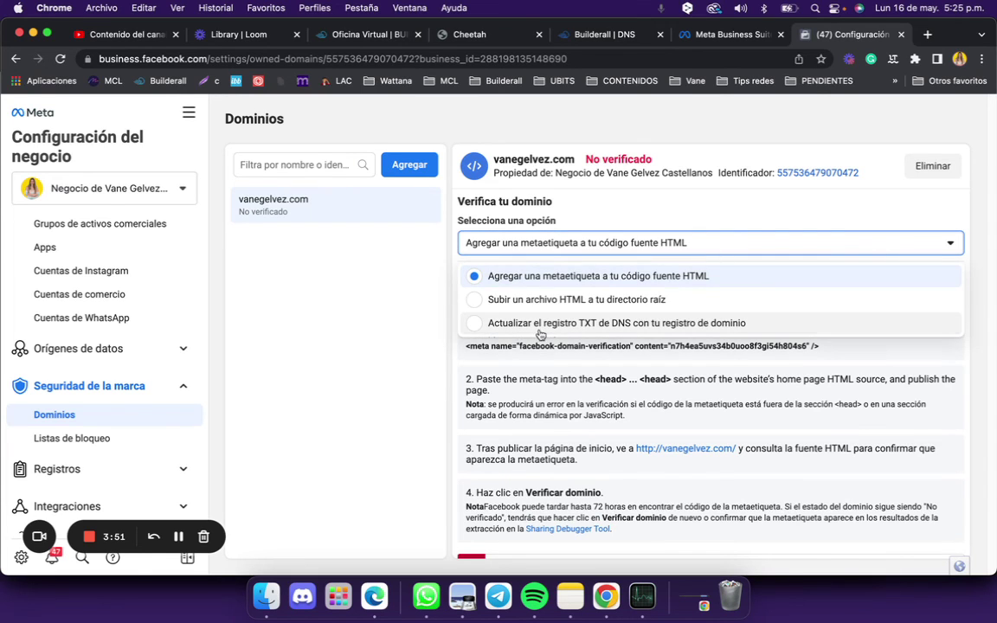
{"action": "left_click", "coordinate": [482, 324]}
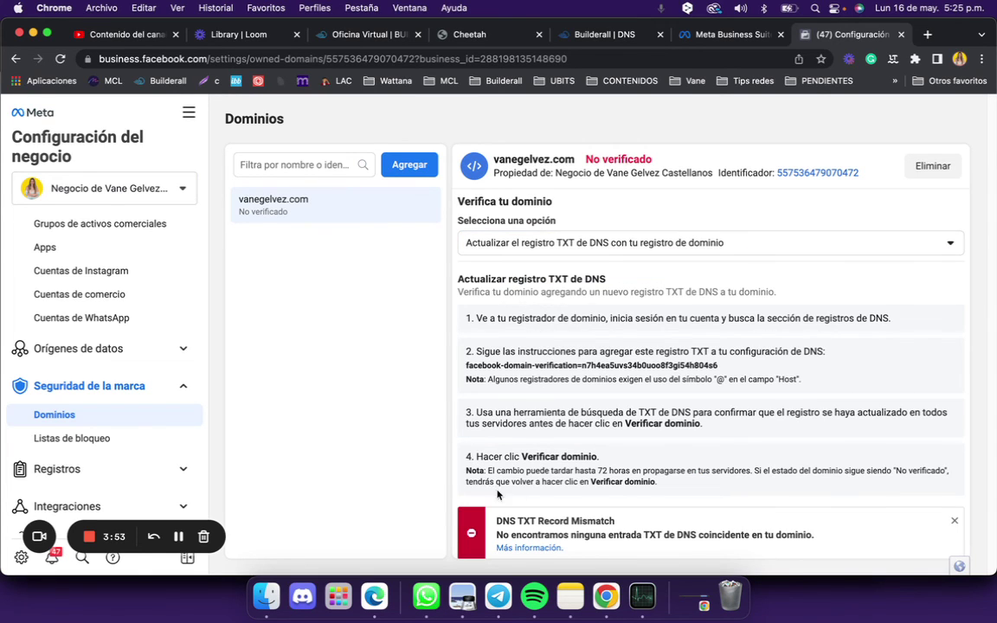